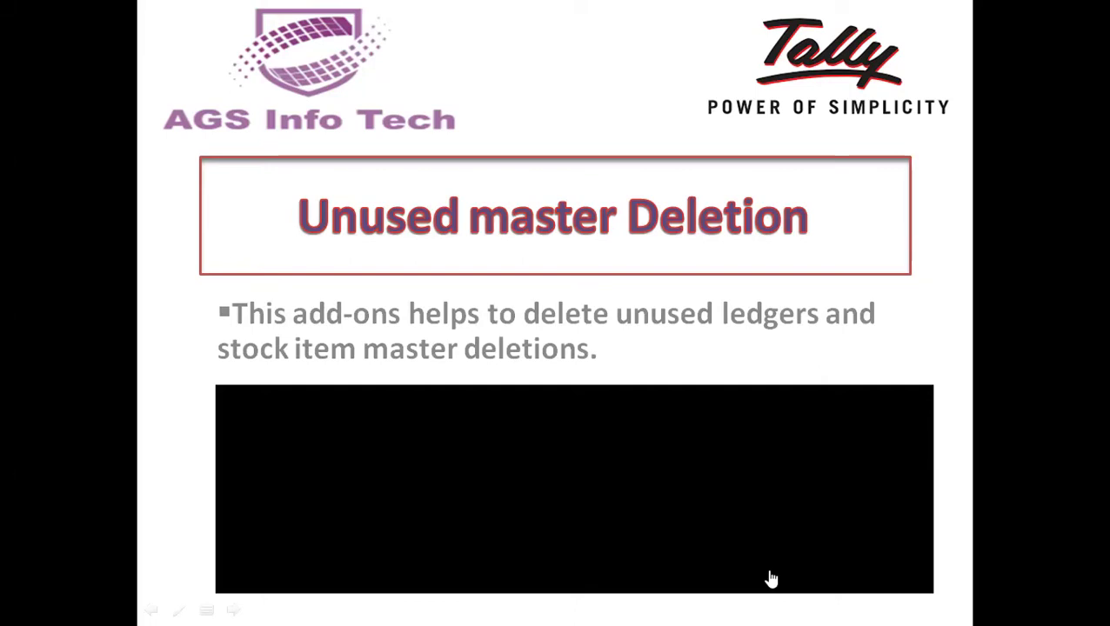
Play the Unused master Deletion slide's reveal animation, then exit the slide show
{"action": "left_click", "coordinate": [560, 581]}
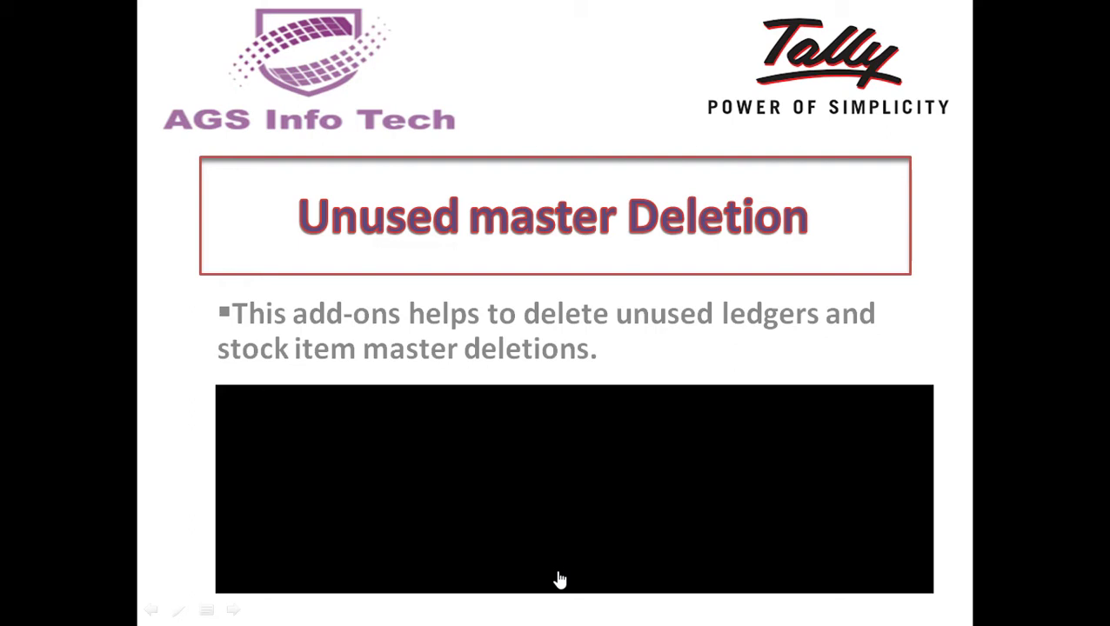
{"action": "key", "text": "Escape"}
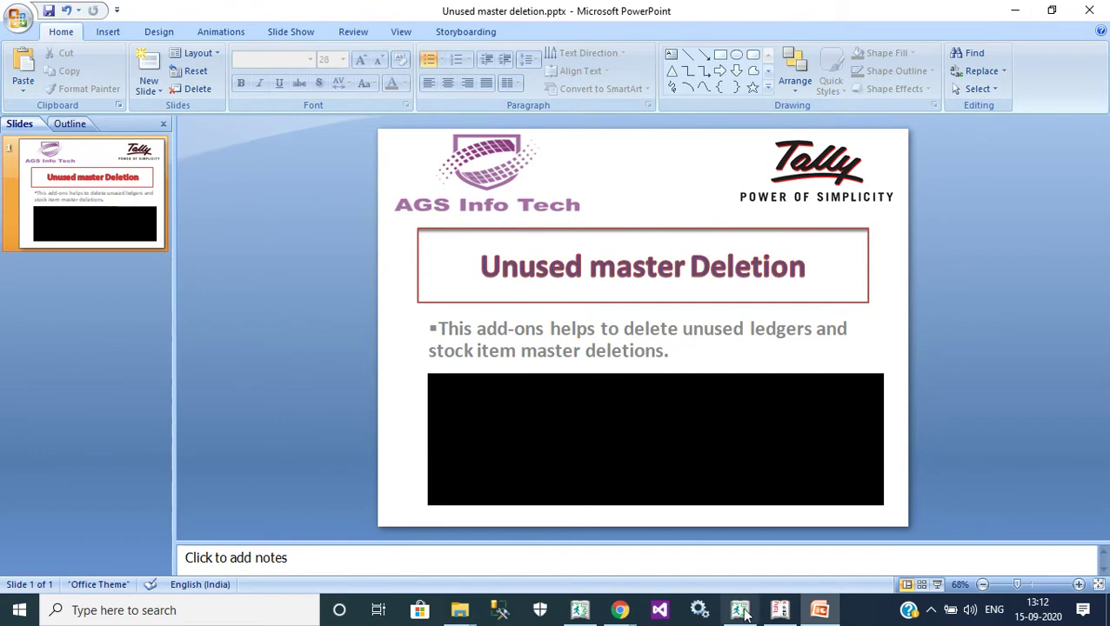
In Tally's F11 Add-On Features, set Enable Unused Delete for stock items and ledgers to Yes
{"action": "left_click", "coordinate": [781, 612]}
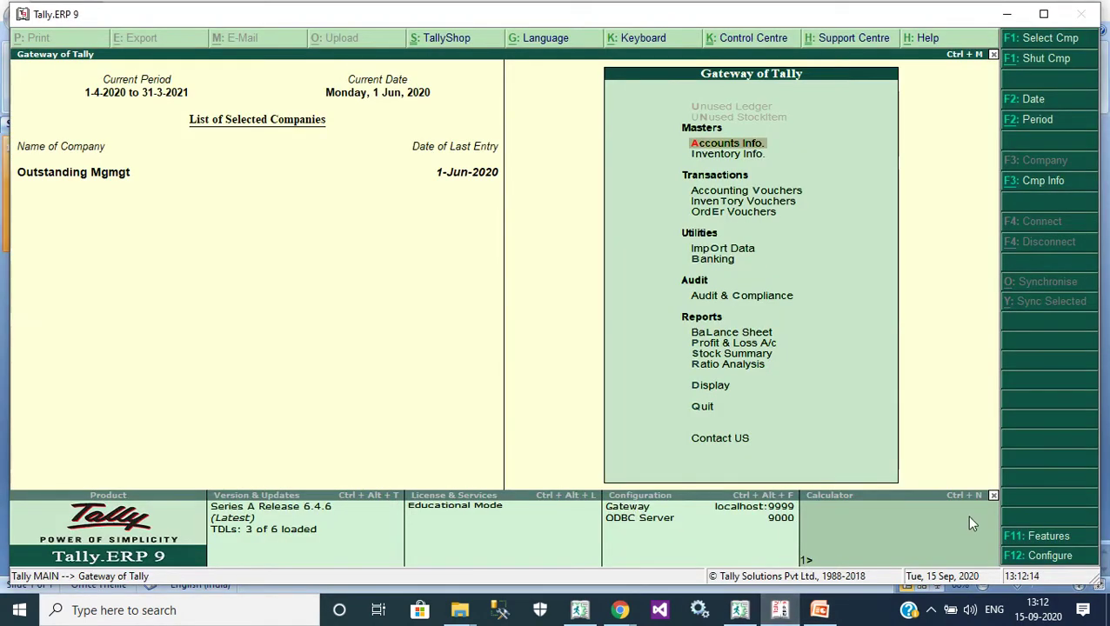
{"action": "left_click", "coordinate": [1024, 540]}
{"action": "left_click", "coordinate": [723, 346]}
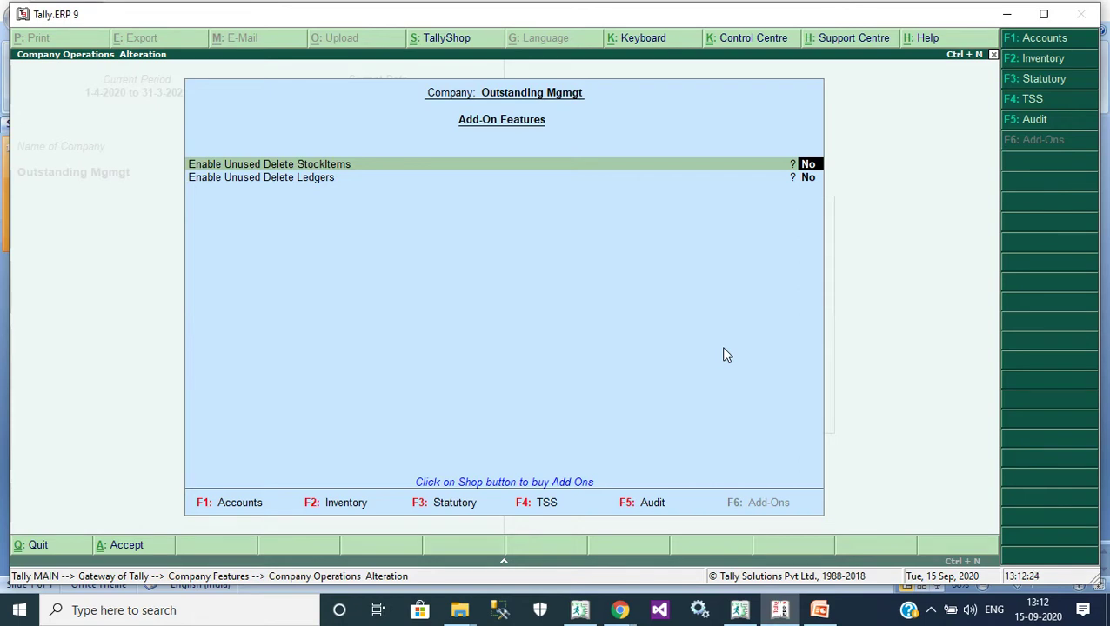
{"action": "type", "text": "yes"}
{"action": "key", "text": "Return"}
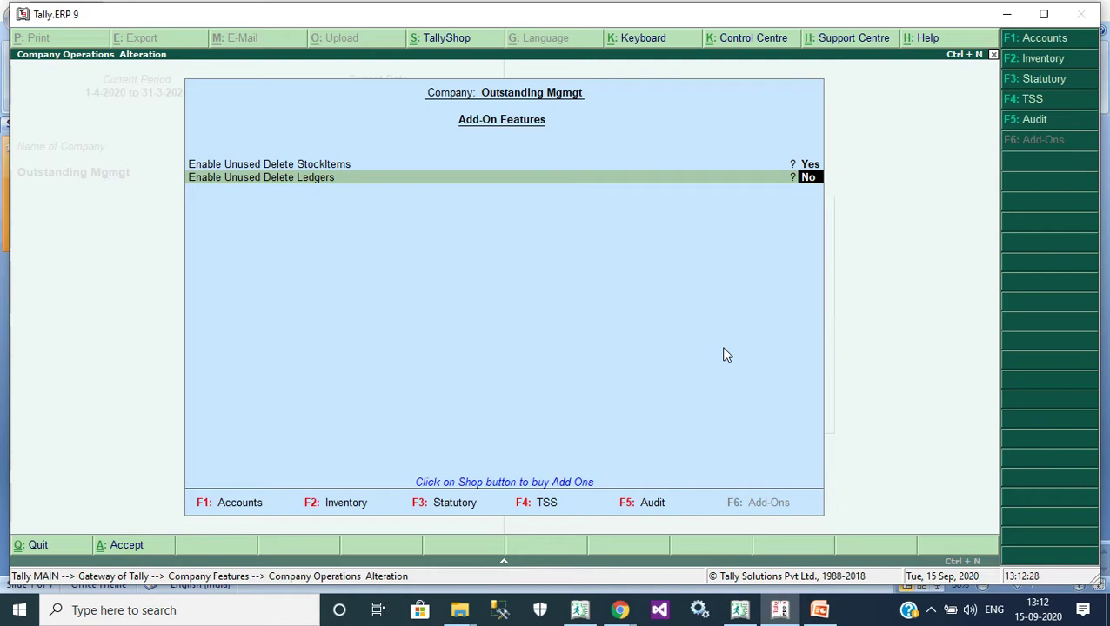
{"action": "type", "text": "yes"}
{"action": "key", "text": "Return"}
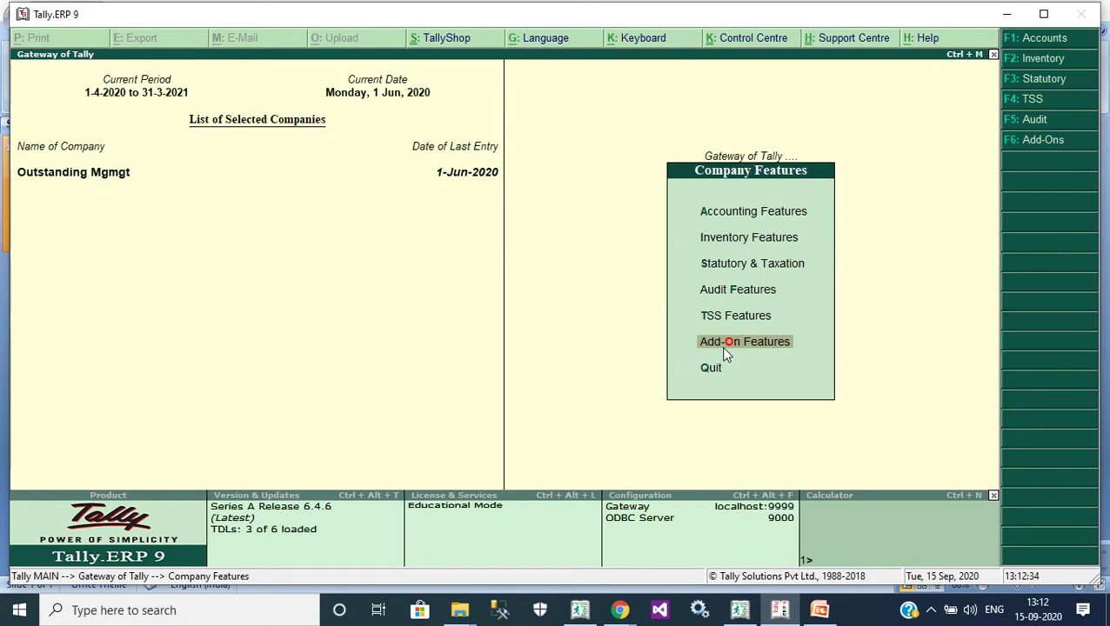
Accept the feature changes and choose Unused Ledger on the Gateway of Tally
{"action": "key", "text": "Escape"}
{"action": "key", "text": "Up"}
{"action": "key", "text": "Up"}
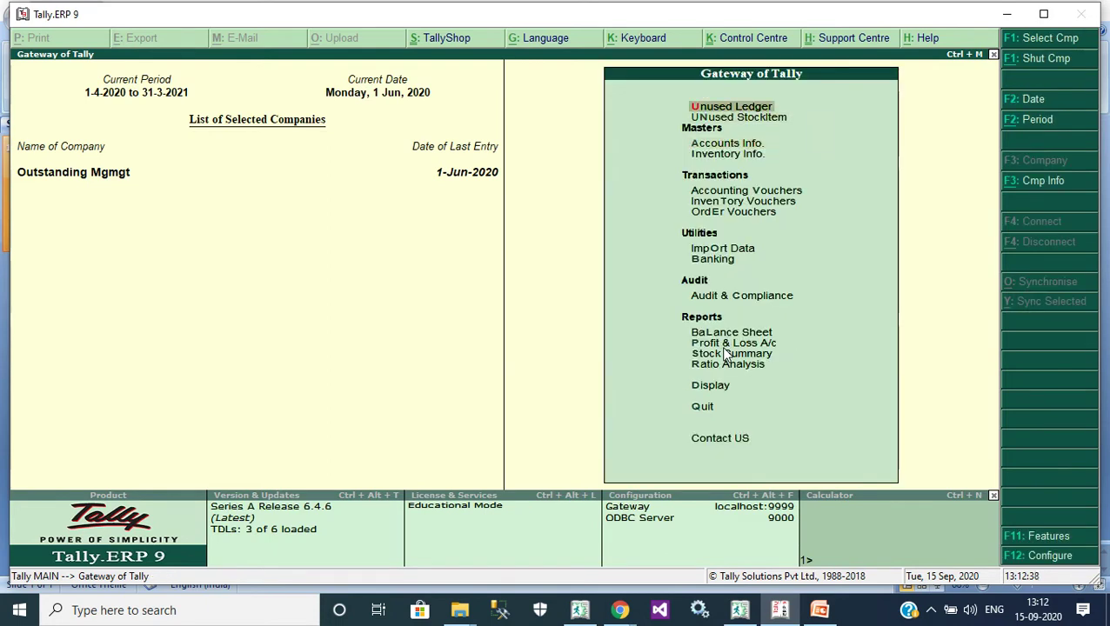
{"action": "key", "text": "Down"}
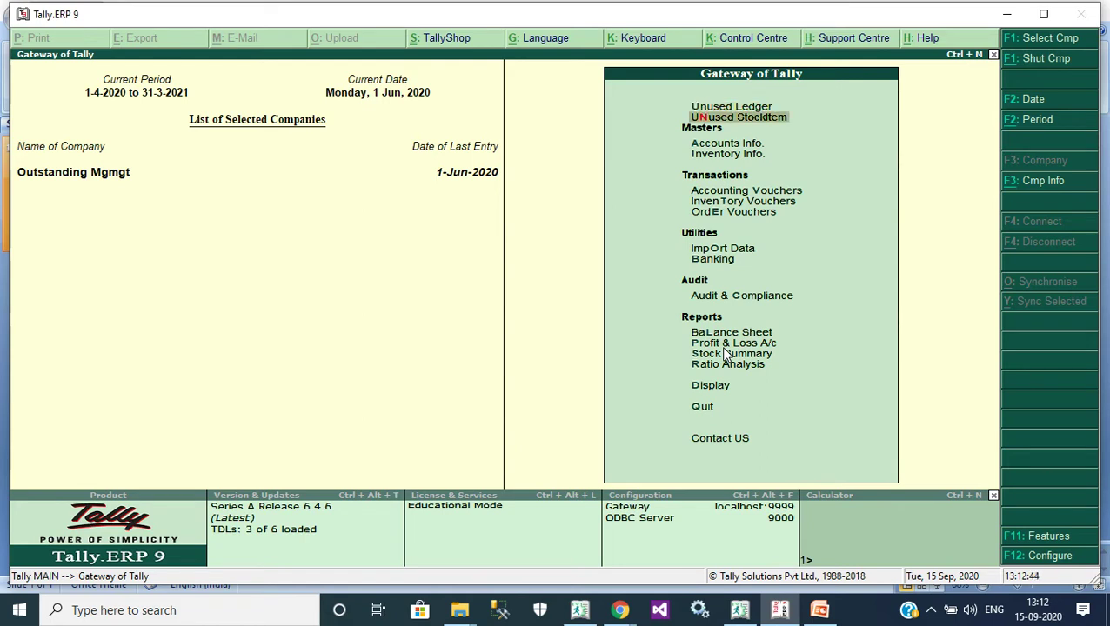
{"action": "key", "text": "Up"}
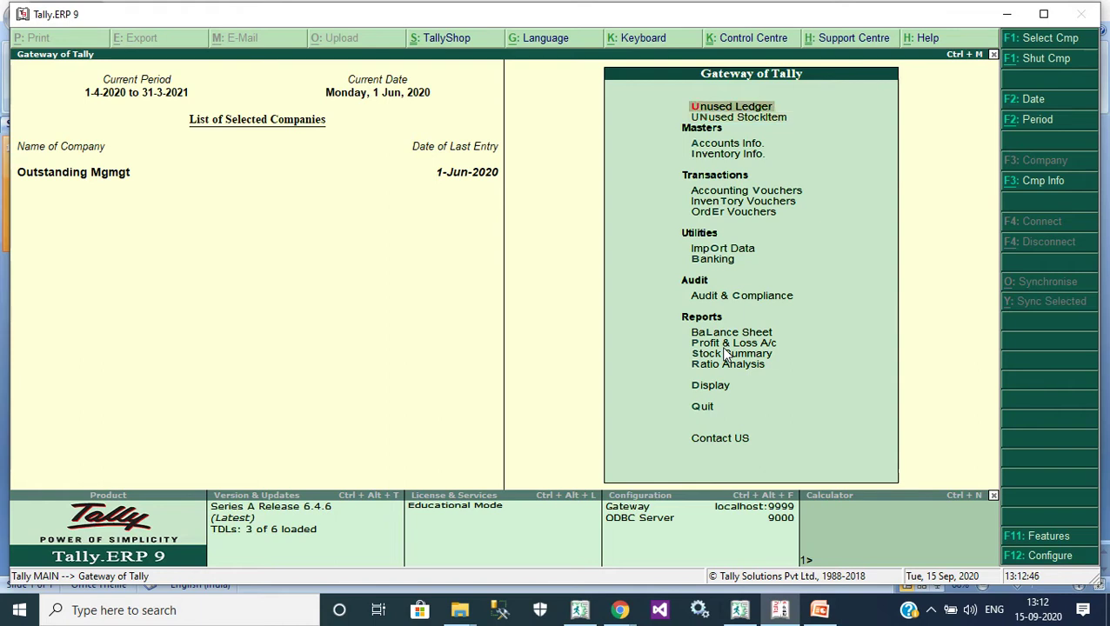
{"action": "key", "text": "Return"}
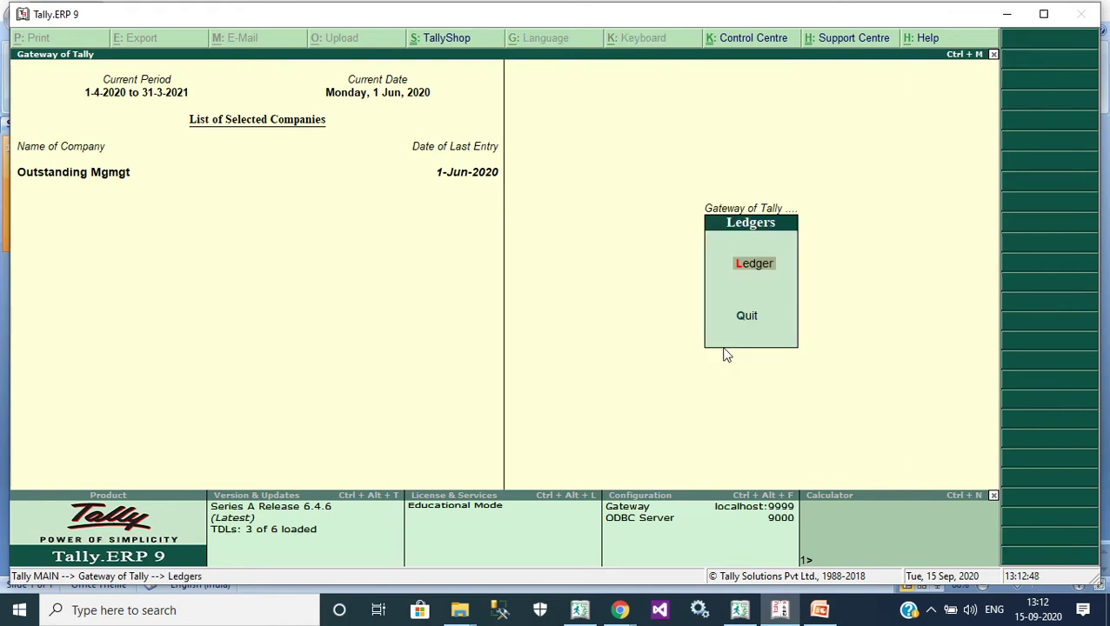
Open the BackUp Before Delete Unused Ledgers report and browse its 14 ledgers
{"action": "key", "text": "Return"}
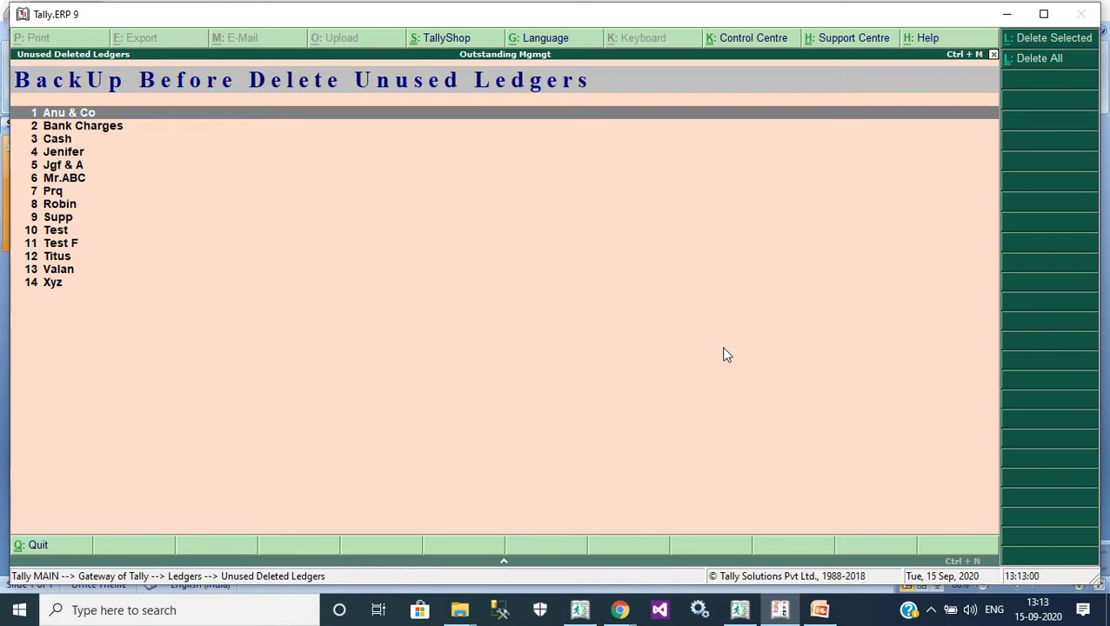
{"action": "key", "text": "Down"}
{"action": "key", "text": "Down"}
{"action": "key", "text": "Down"}
{"action": "key", "text": "Down"}
{"action": "key", "text": "Down"}
{"action": "key", "text": "Down"}
{"action": "key", "text": "Down"}
{"action": "key", "text": "Down"}
{"action": "key", "text": "Down"}
{"action": "key", "text": "Down"}
{"action": "key", "text": "Down"}
{"action": "key", "text": "Down"}
{"action": "key", "text": "Down"}
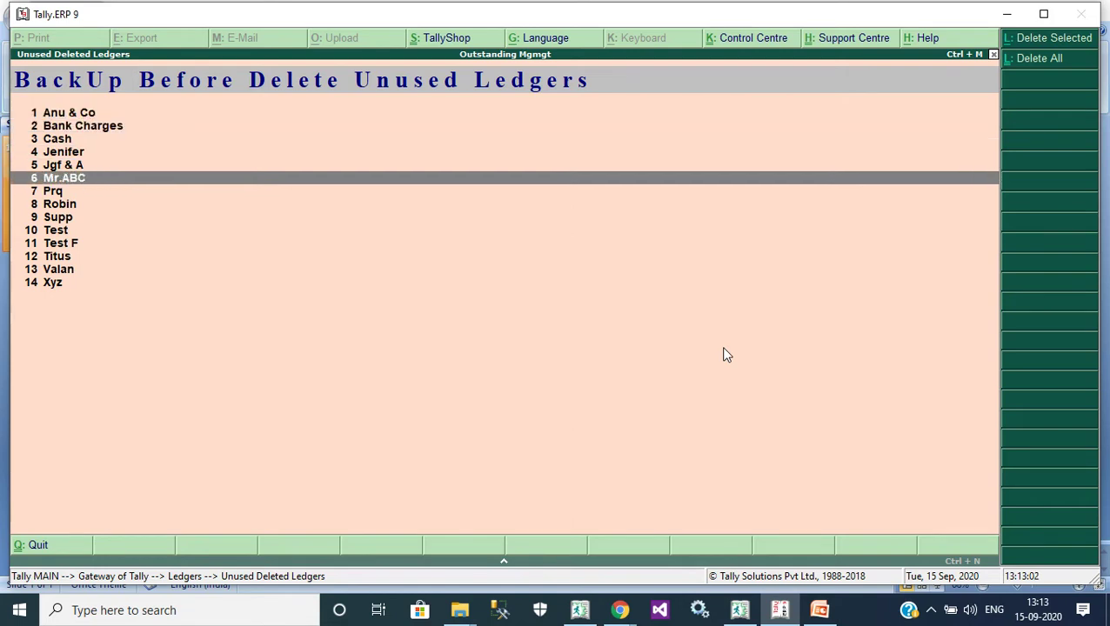
{"action": "key", "text": "Up"}
{"action": "key", "text": "Up"}
{"action": "key", "text": "Up"}
{"action": "key", "text": "Up"}
{"action": "key", "text": "Up"}
{"action": "key", "text": "Up"}
{"action": "key", "text": "Up"}
{"action": "key", "text": "Up"}
{"action": "key", "text": "Up"}
{"action": "key", "text": "Up"}
{"action": "key", "text": "Up"}
{"action": "key", "text": "Up"}
{"action": "key", "text": "Up"}
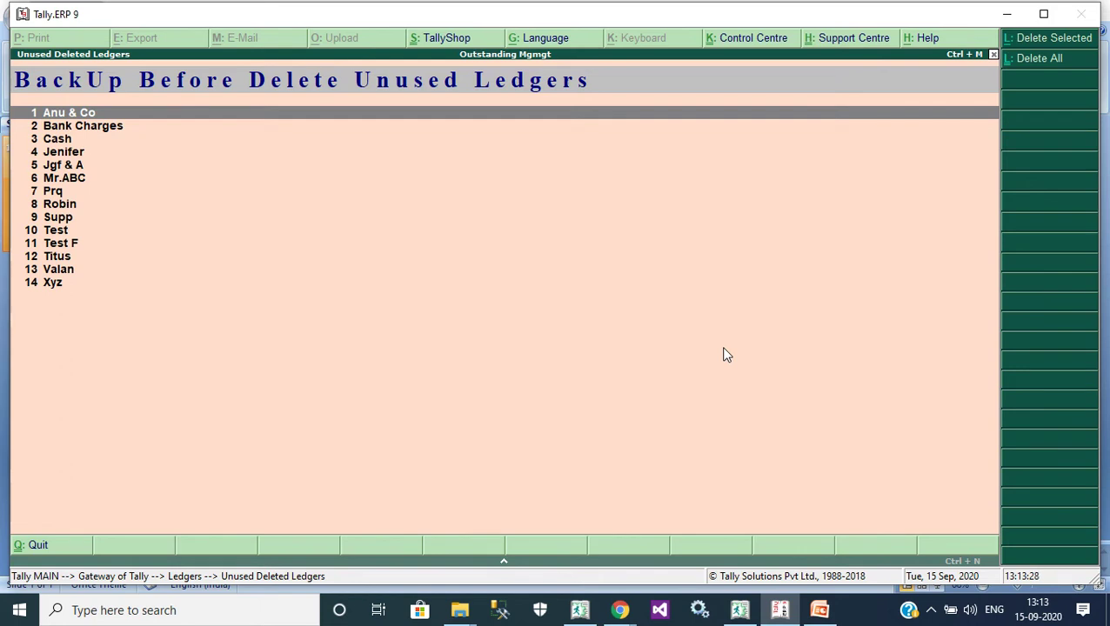
Select the Anu & Co ledger and delete it with Delete Selected
{"action": "left_click", "coordinate": [727, 355]}
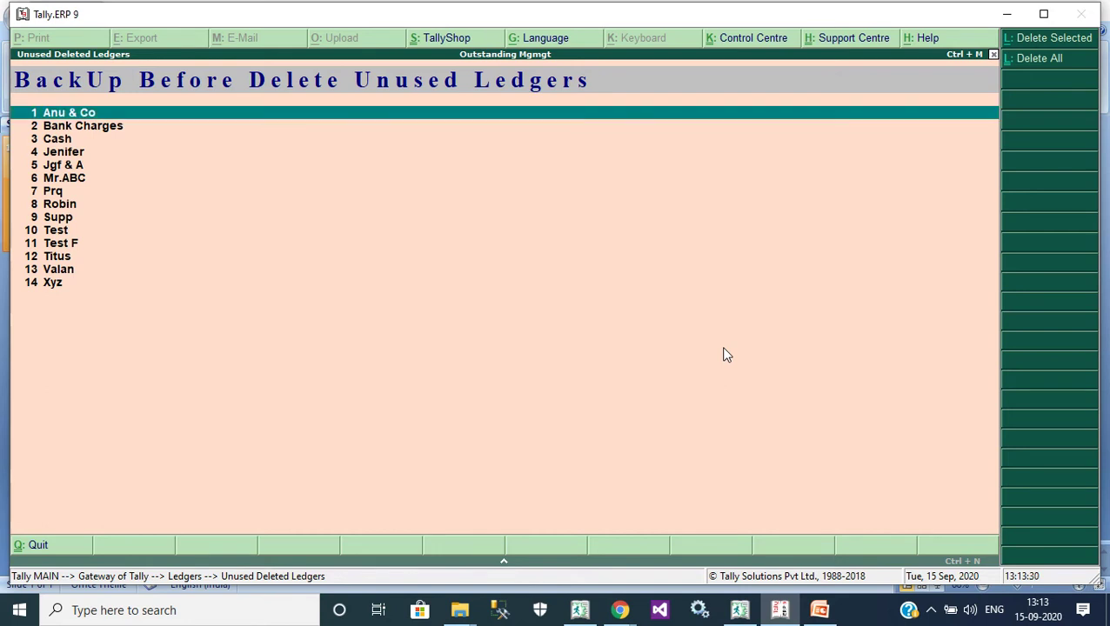
{"action": "left_click", "coordinate": [1074, 49]}
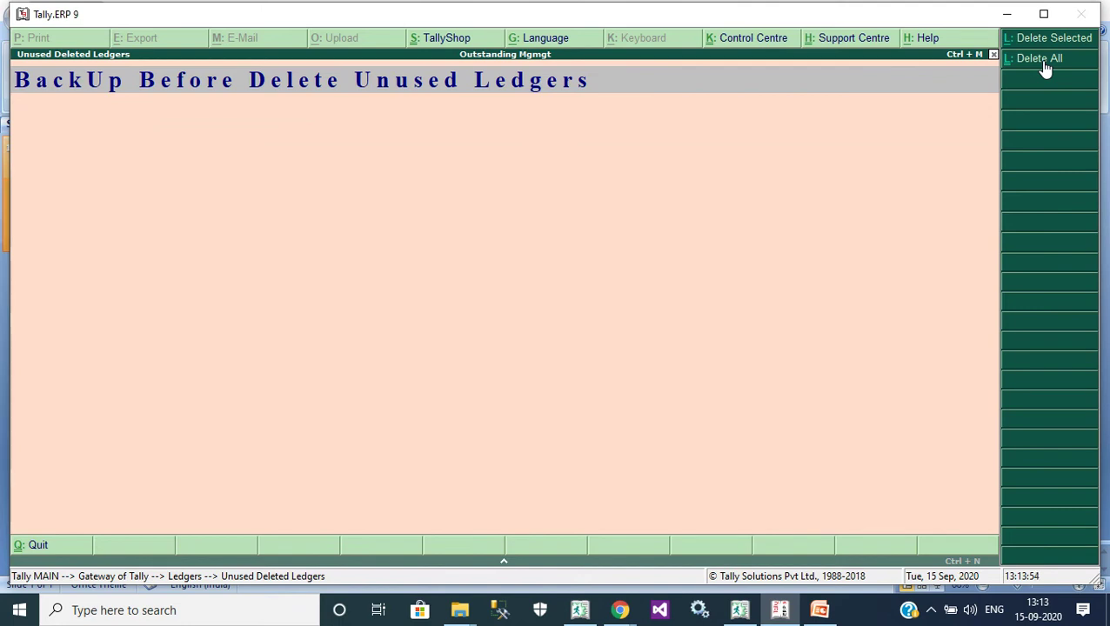
Reopen the unused ledger report to confirm it is empty, then return to Gateway of Tally
{"action": "key", "text": "Escape"}
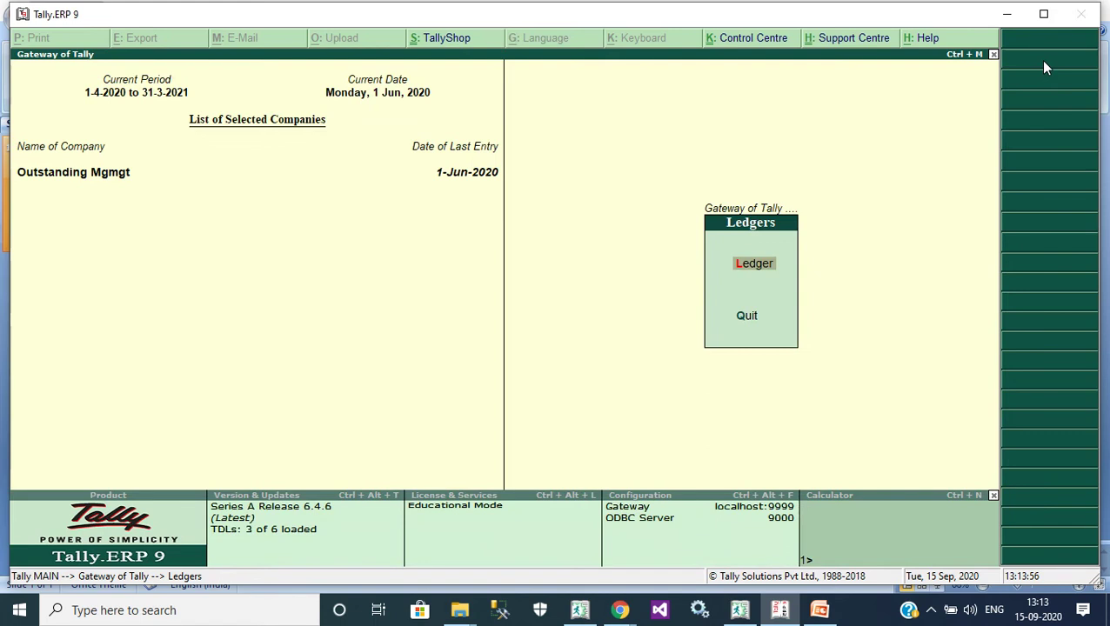
{"action": "key", "text": "Return"}
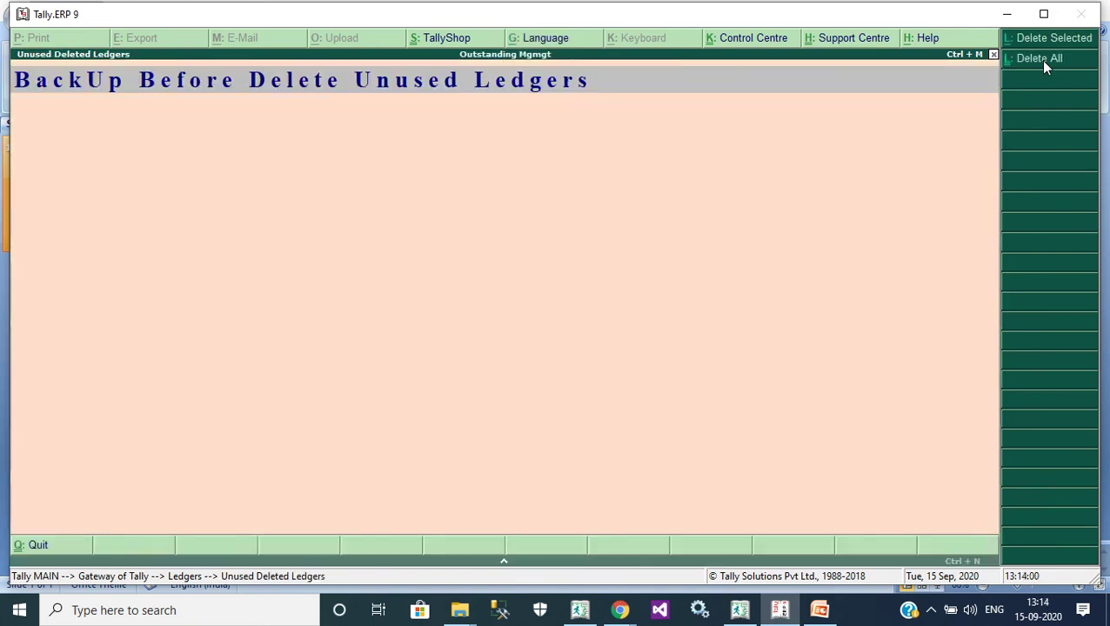
{"action": "key", "text": "Escape"}
{"action": "key", "text": "Escape"}
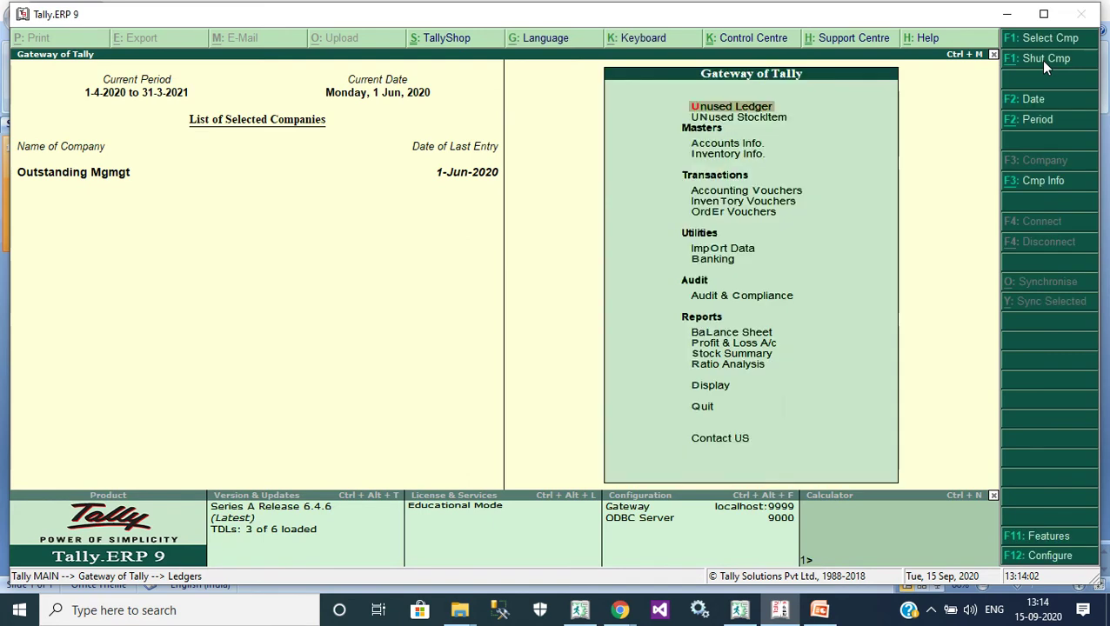
Open Unused StockItem and browse Iphone 4, Item F and Samsung S2
{"action": "key", "text": "Down"}
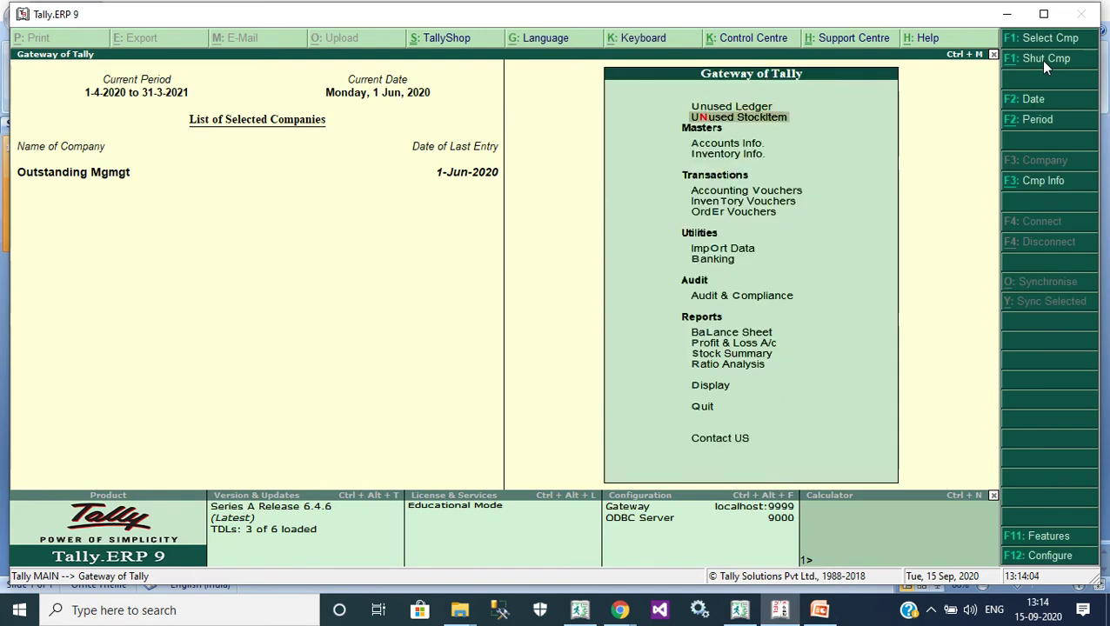
{"action": "key", "text": "Return"}
{"action": "key", "text": "Return"}
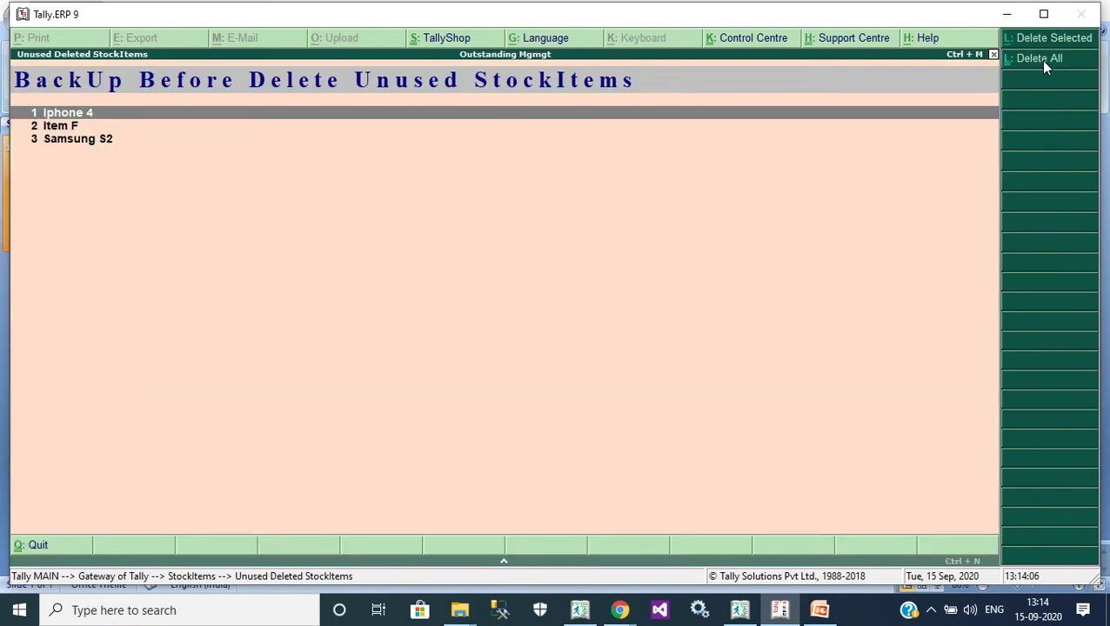
{"action": "key", "text": "Down"}
{"action": "key", "text": "Down"}
{"action": "key", "text": "Down"}
{"action": "key", "text": "Down"}
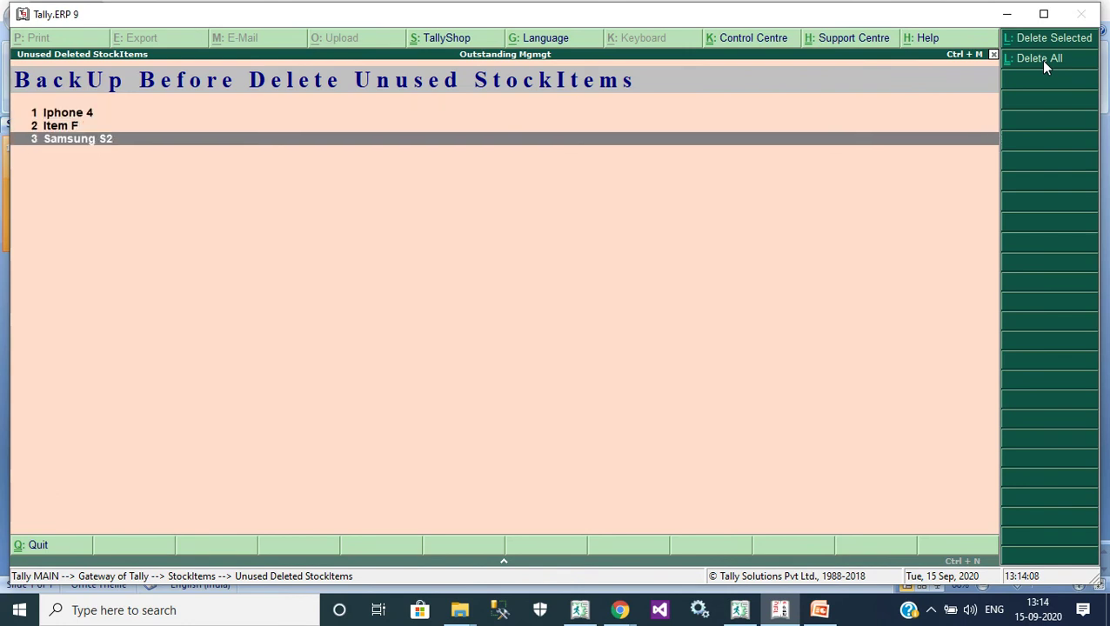
{"action": "key", "text": "Down"}
{"action": "key", "text": "Up"}
{"action": "key", "text": "Up"}
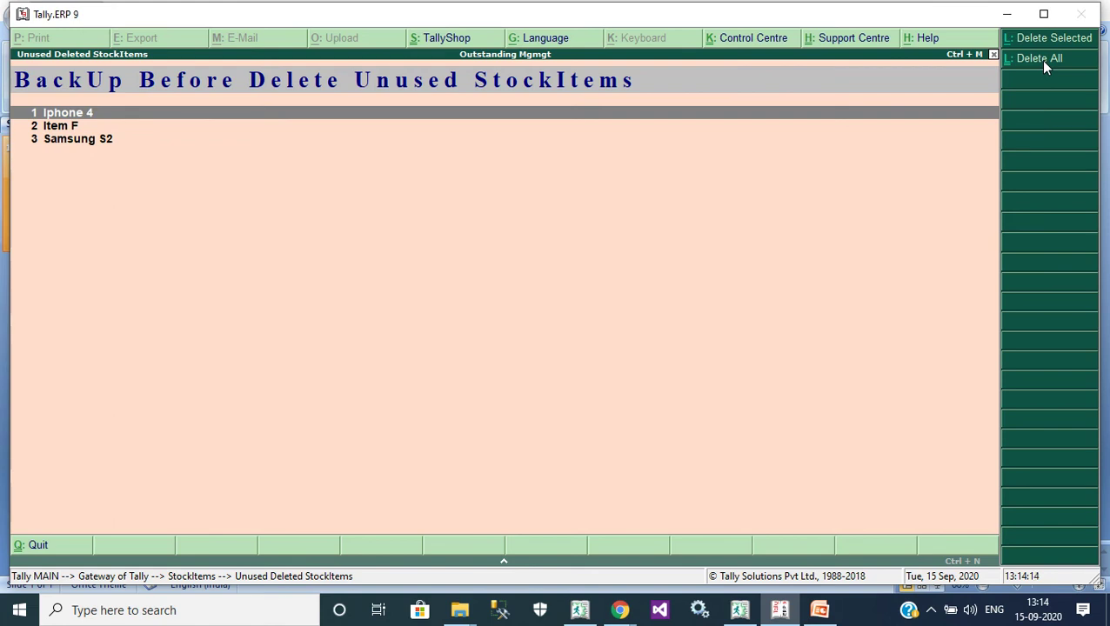
Select Iphone 4, delete it with Delete Selected, and quit back to Gateway of Tally
{"action": "key", "text": "space"}
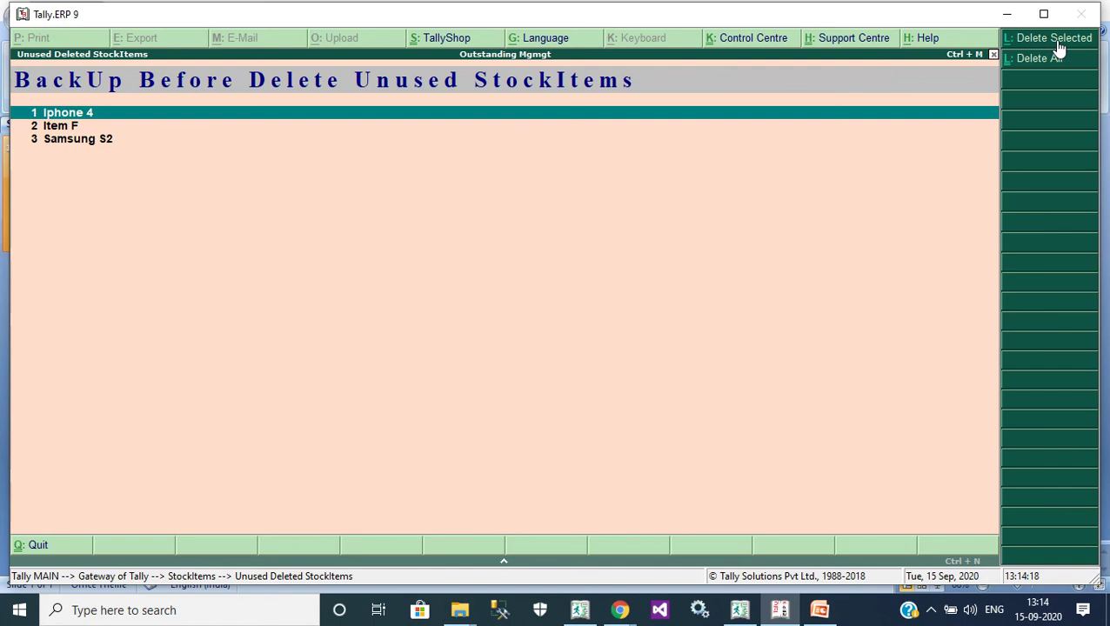
{"action": "left_click", "coordinate": [1058, 45]}
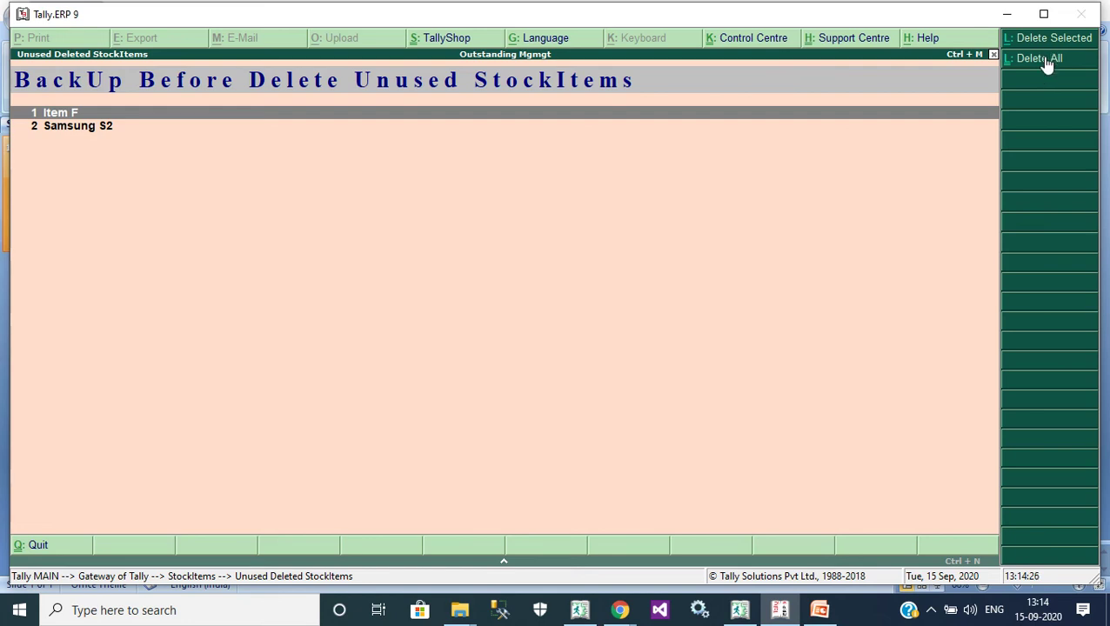
{"action": "left_click", "coordinate": [1047, 61]}
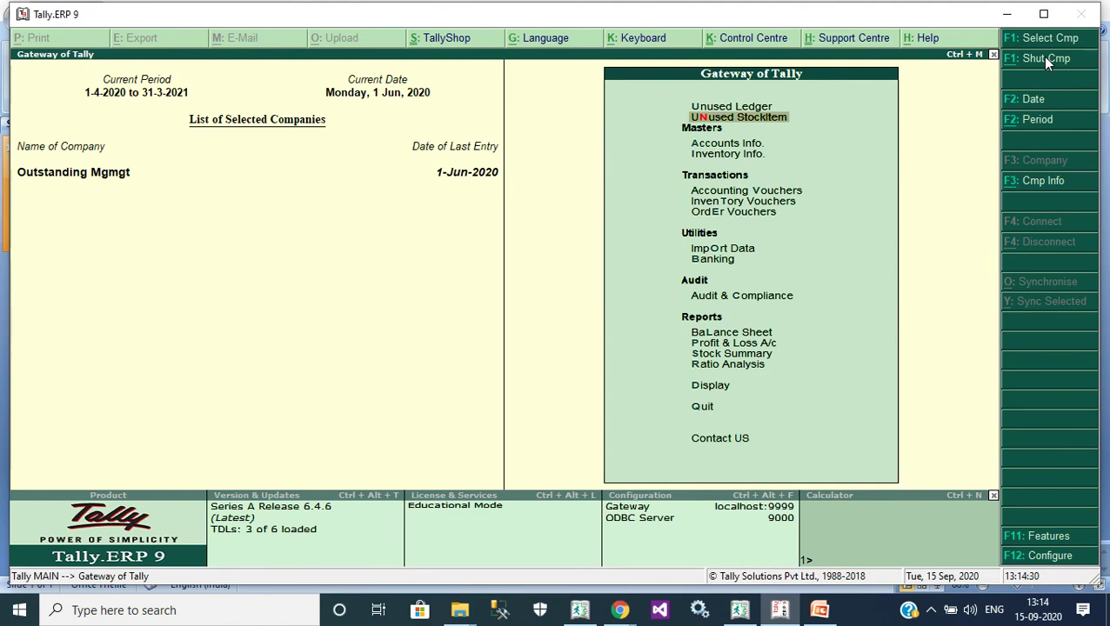
{"action": "key", "text": "Down"}
{"action": "key", "text": "Down"}
{"action": "key", "text": "Down"}
{"action": "key", "text": "Down"}
{"action": "key", "text": "Down"}
{"action": "key", "text": "Down"}
{"action": "key", "text": "Down"}
{"action": "key", "text": "Down"}
{"action": "key", "text": "Down"}
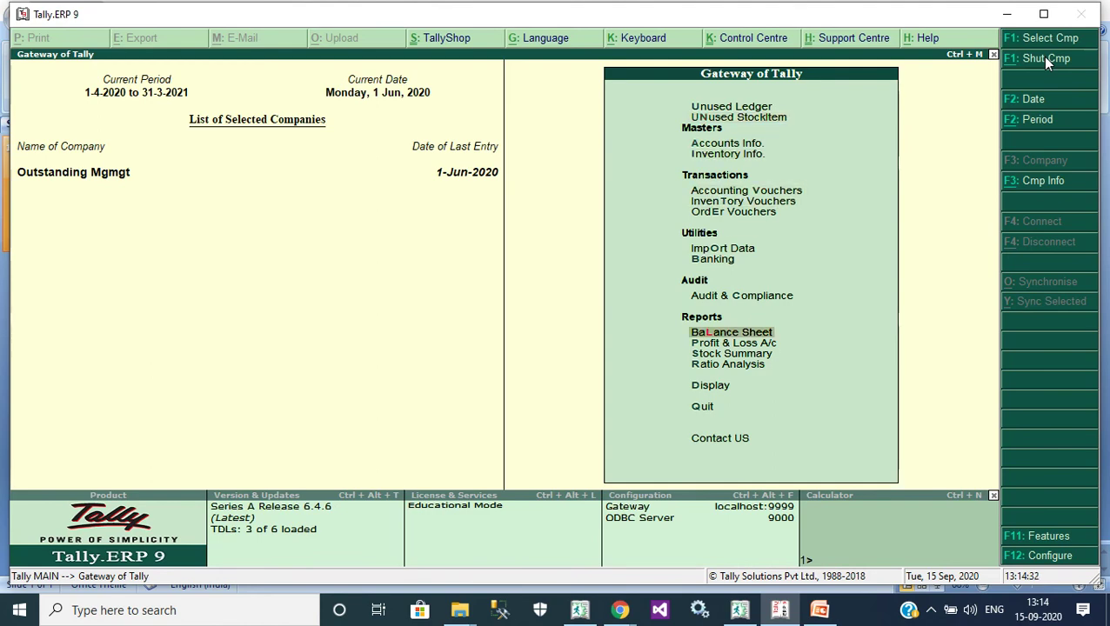
Open the AGS Info Tech Contact US entry from the Gateway of Tally menu
{"action": "key", "text": "Down"}
{"action": "key", "text": "Down"}
{"action": "key", "text": "Down"}
{"action": "key", "text": "Down"}
{"action": "key", "text": "Down"}
{"action": "key", "text": "Down"}
{"action": "key", "text": "Return"}
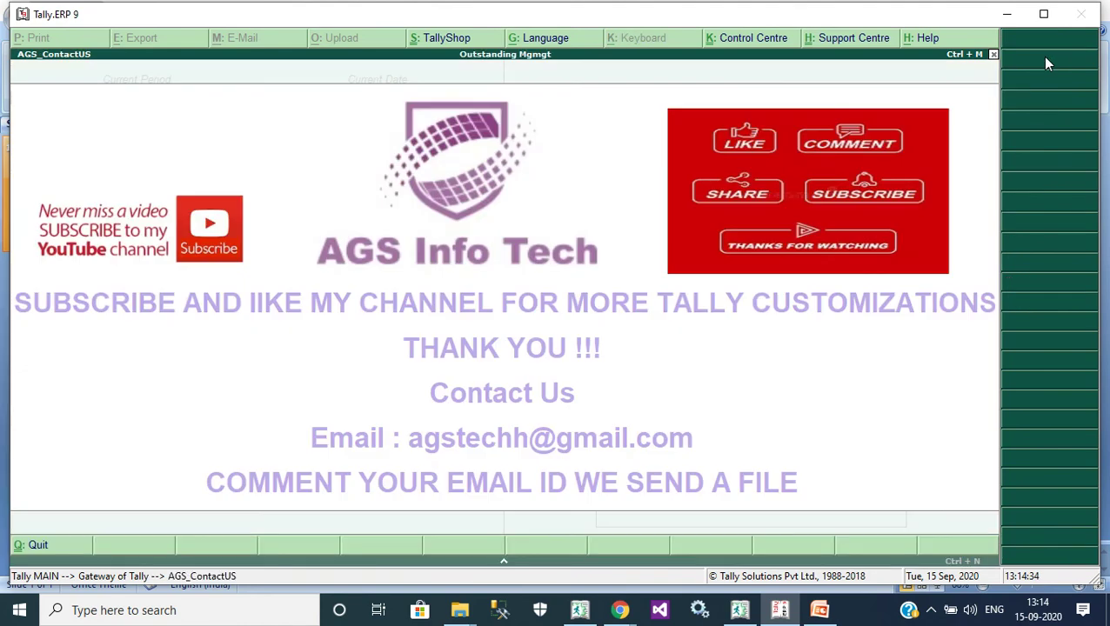